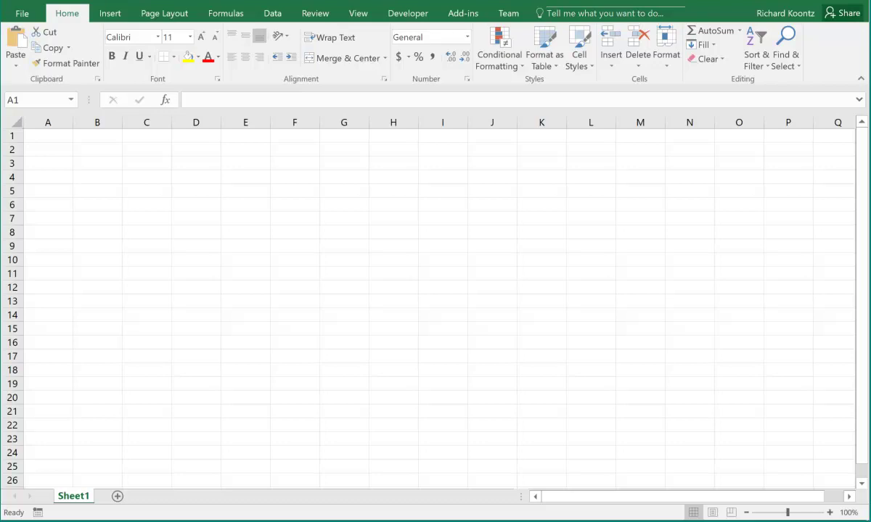
Label cell B4 as Mean and cell B5 as Std Dev.
click(108, 177)
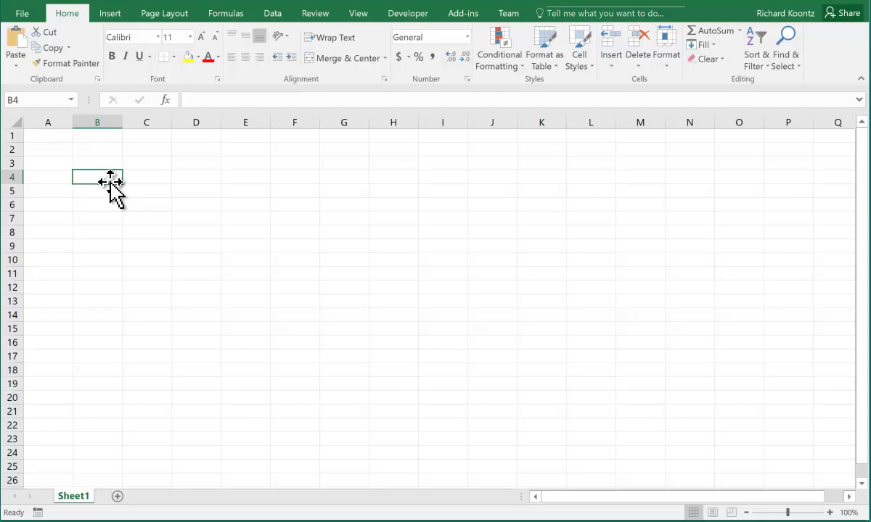
text(Mean)
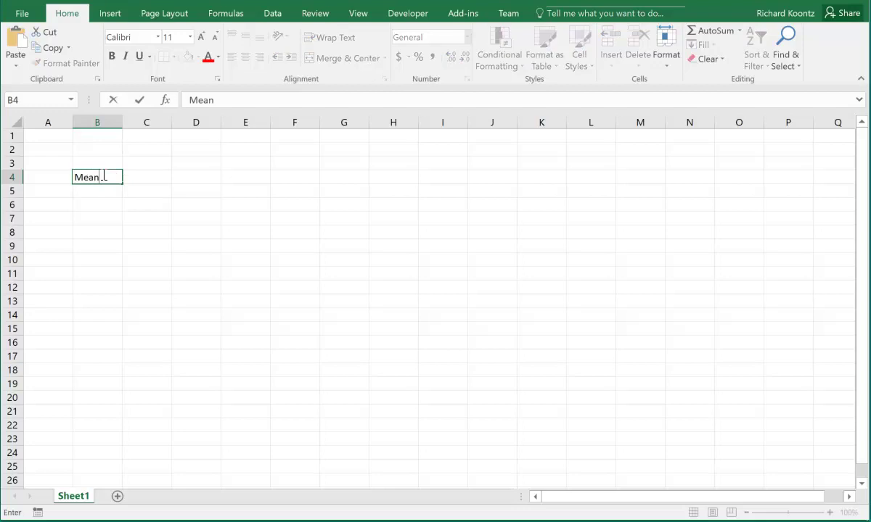
key(Return)
text(Std Dev)
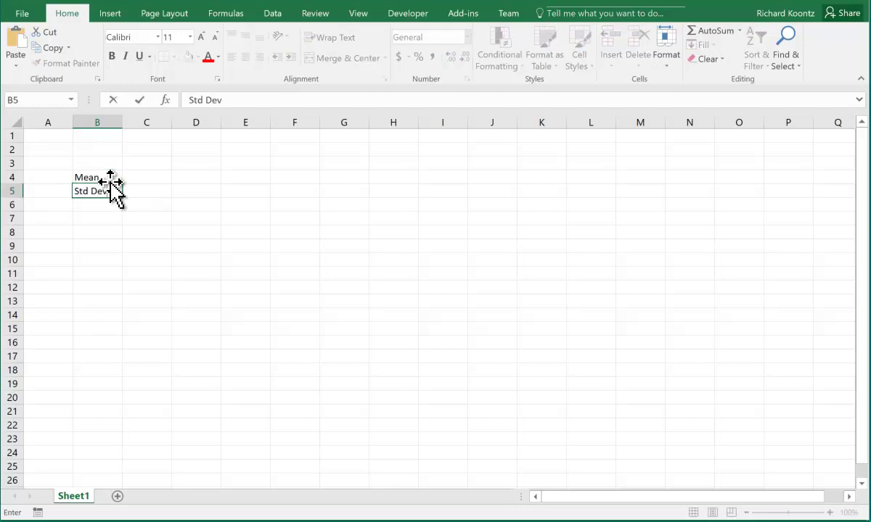
key(Tab)
Enter 100 as the mean in C4 and 10 as the standard deviation in C5.
key(Up)
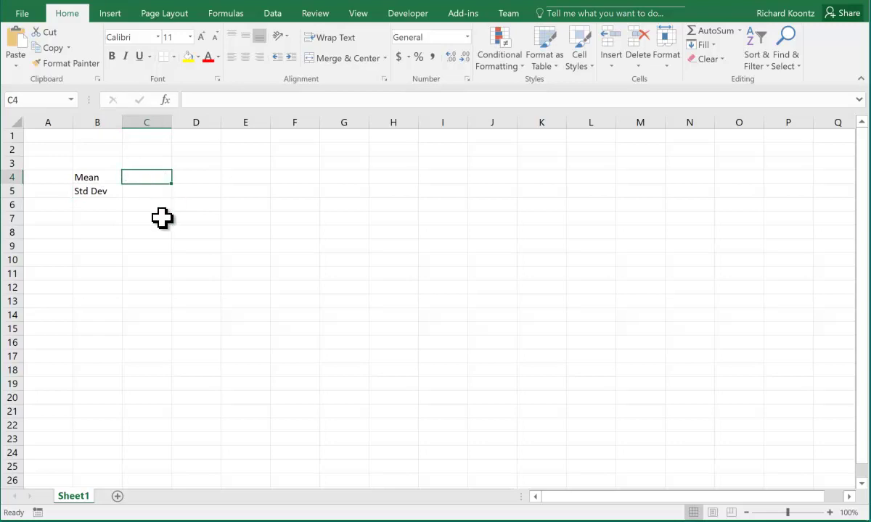
text(100)
key(Return)
text(10)
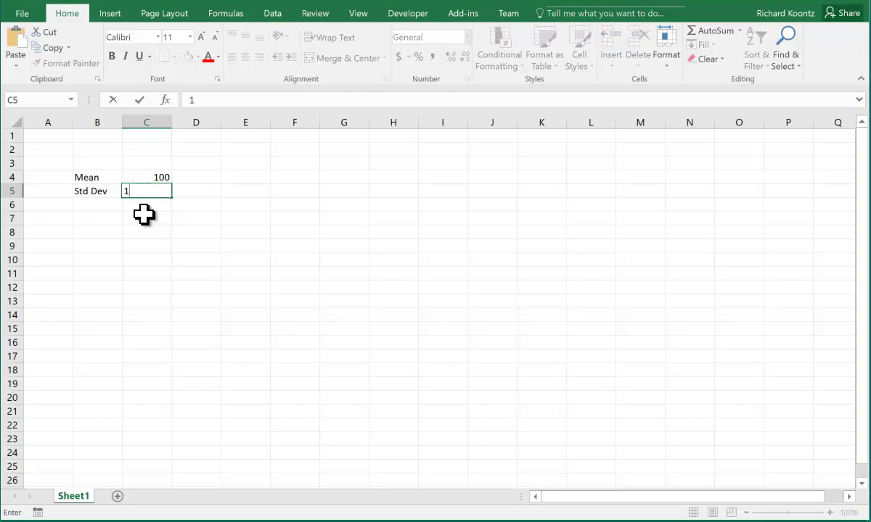
key(Return)
Enter the formula =NORM.INV(RAND(),C4,C5) in cell E4 to generate a normally distributed random number.
key(Up)
key(Up)
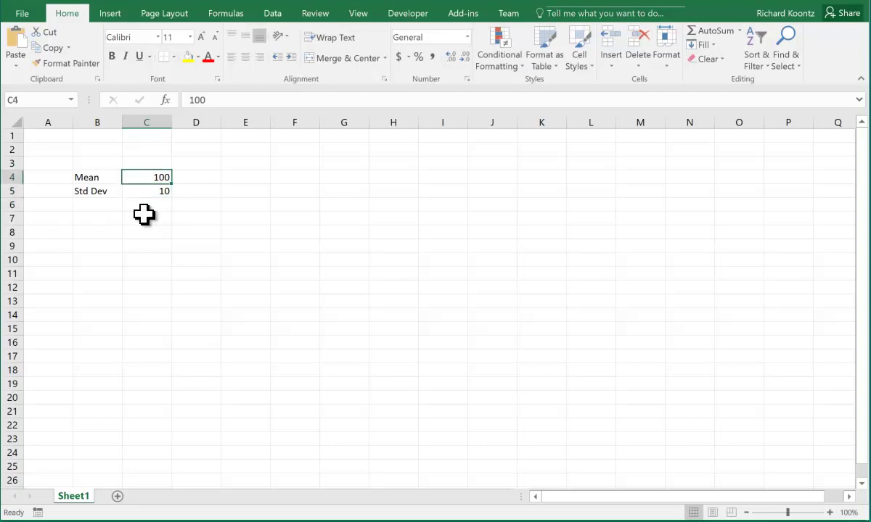
key(Right)
key(Right)
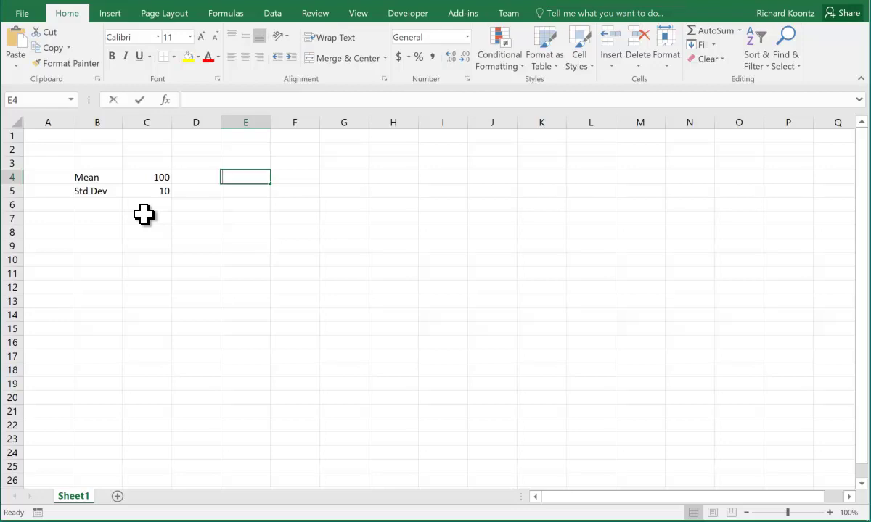
text(=NO)
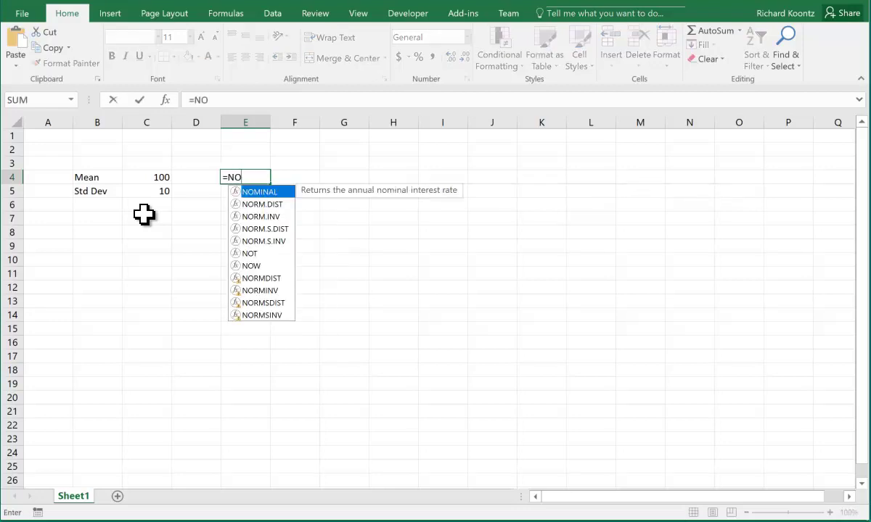
text(RM.INV)
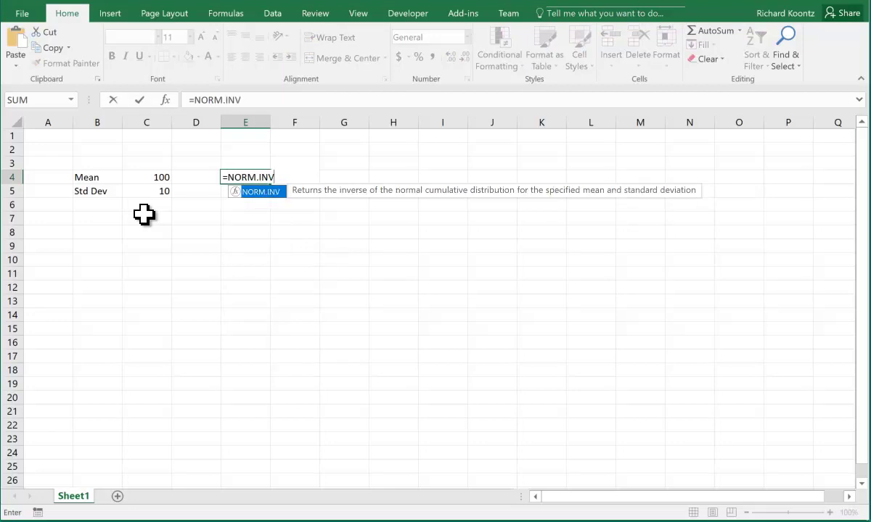
text(()
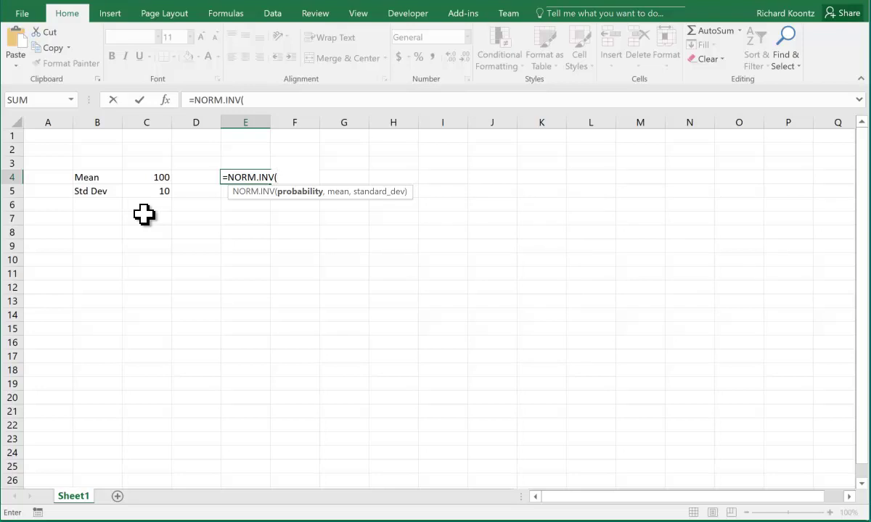
text(ra)
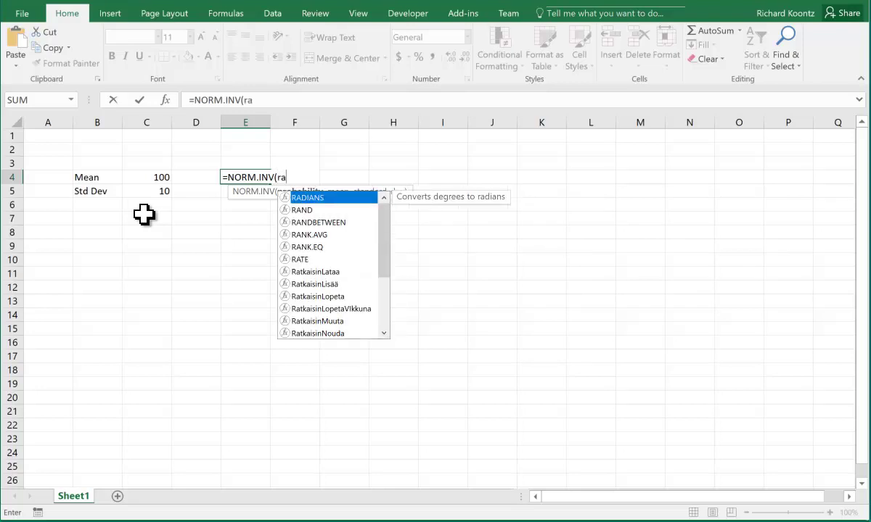
text(nd())
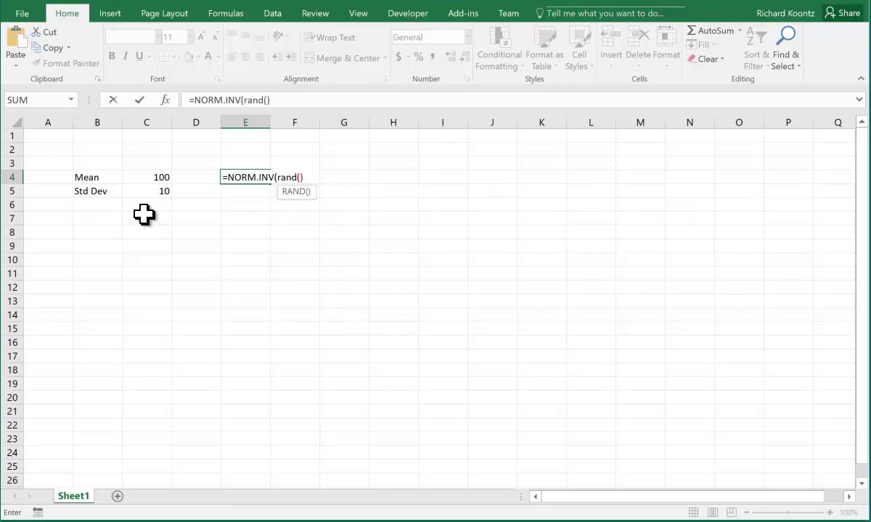
text(,)
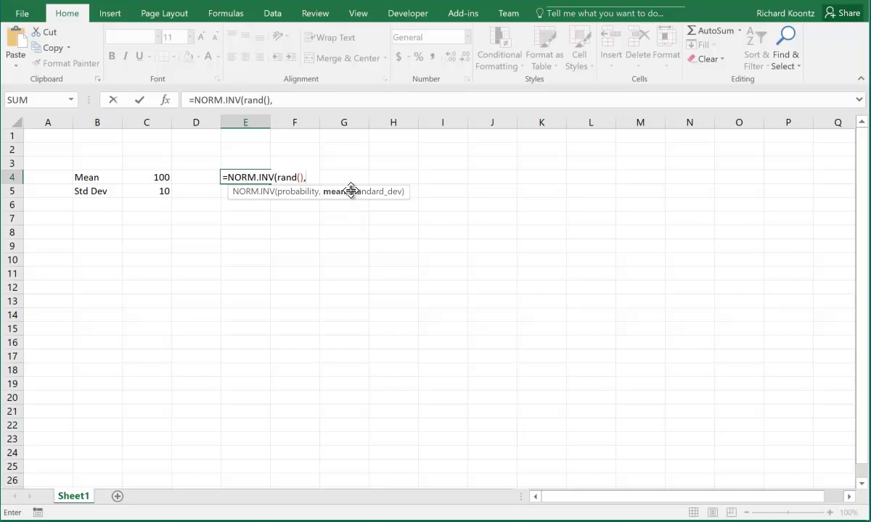
click(151, 177)
text(,)
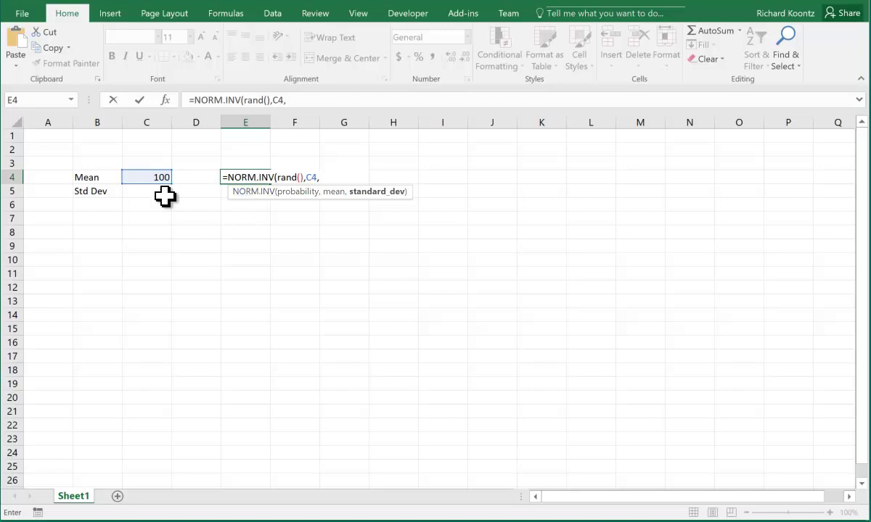
click(151, 192)
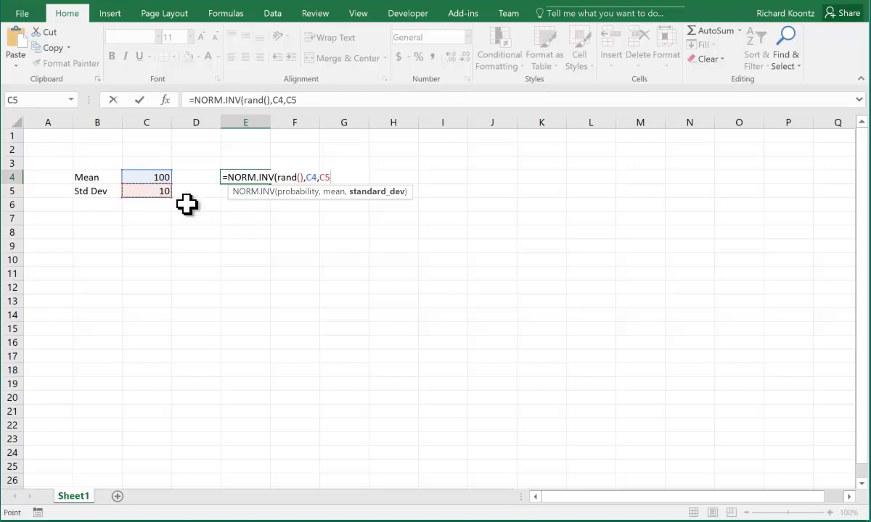
text())
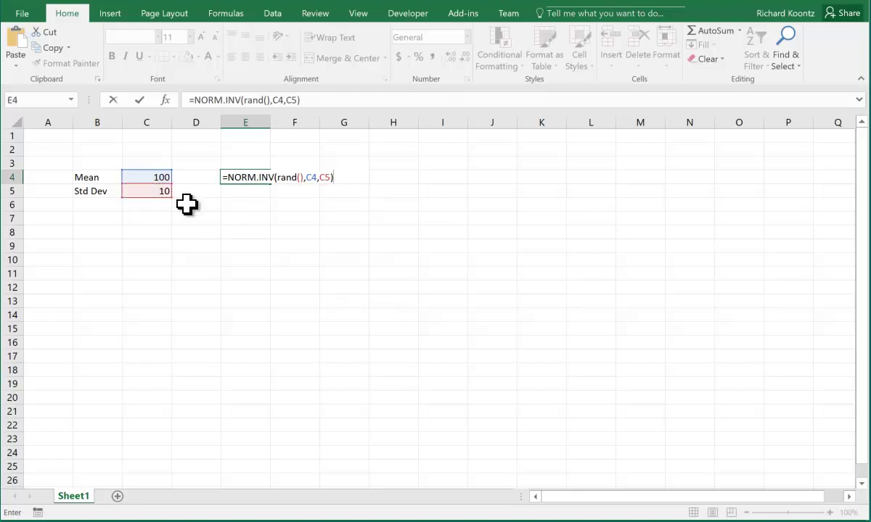
key(Return)
Make the mean and standard deviation references in the E4 formula absolute, as $C$4 and $C$5.
key(Up)
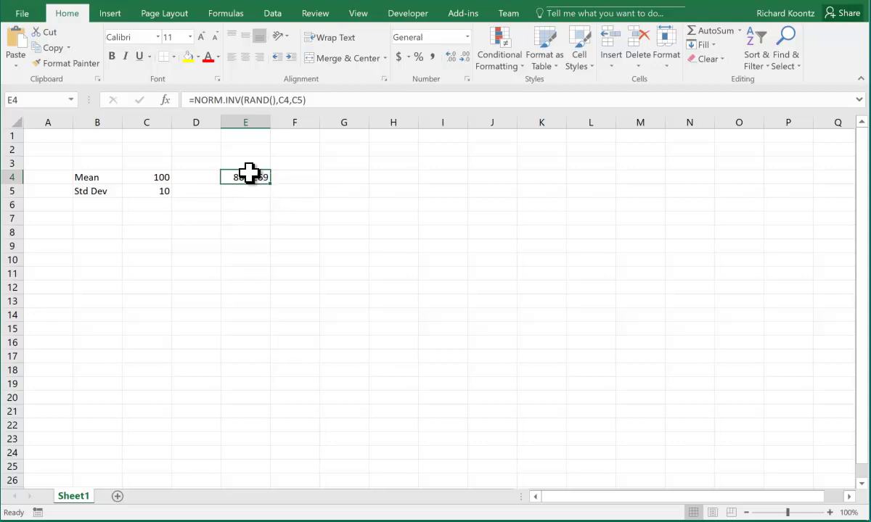
double_click(248, 175)
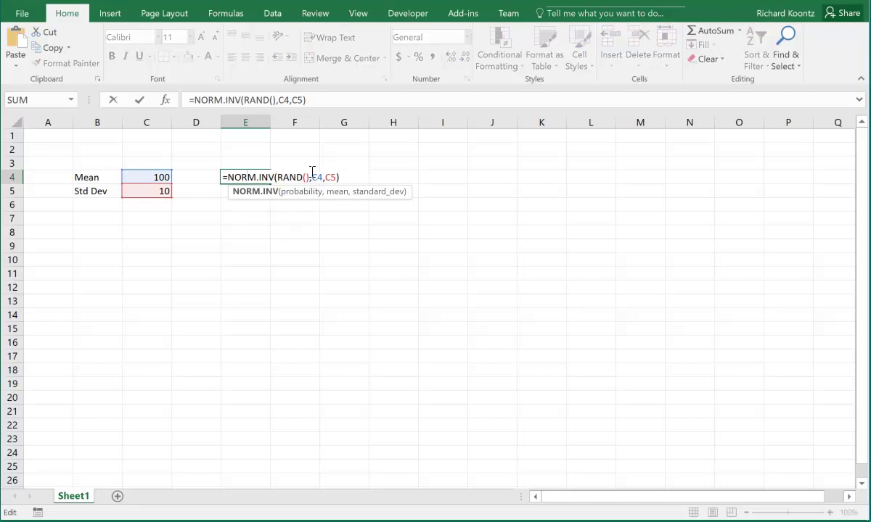
click(315, 177)
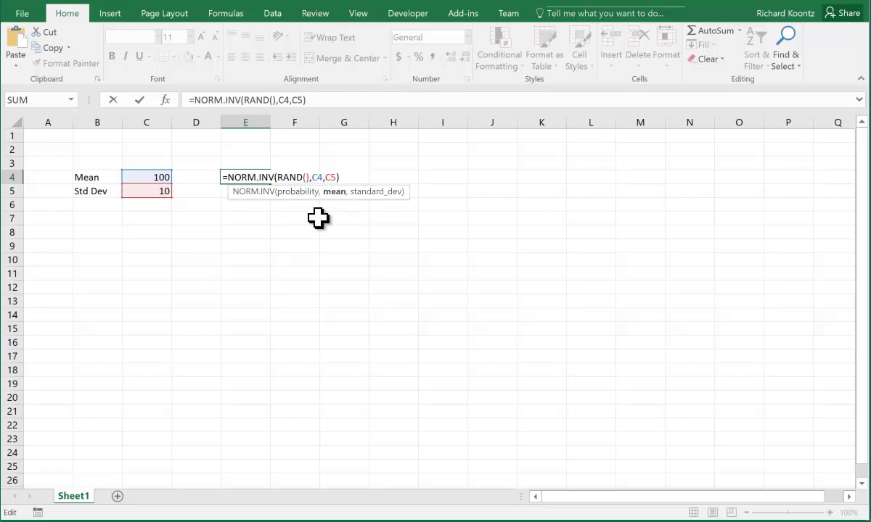
key(F4)
click(335, 175)
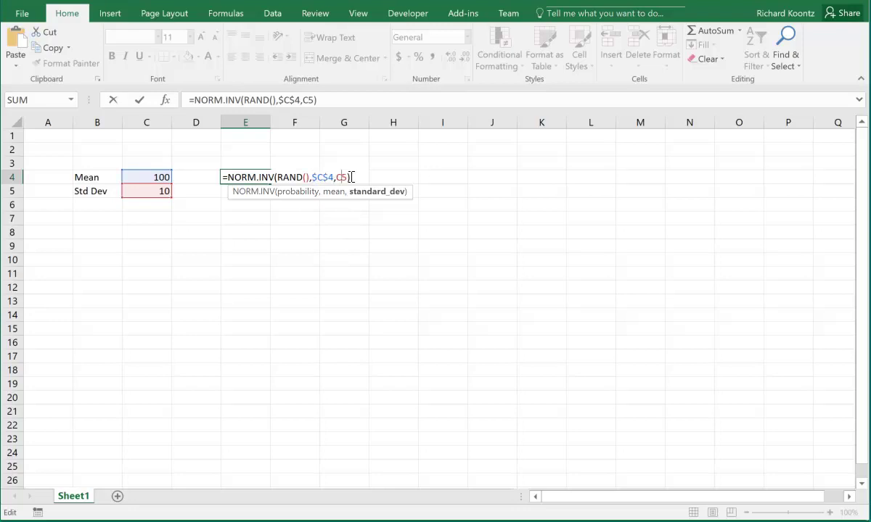
key(F4)
click(363, 177)
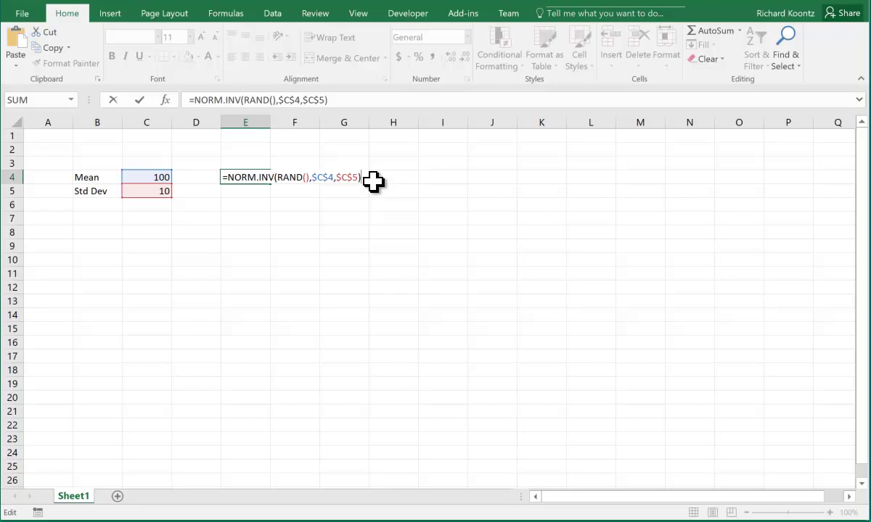
key(Return)
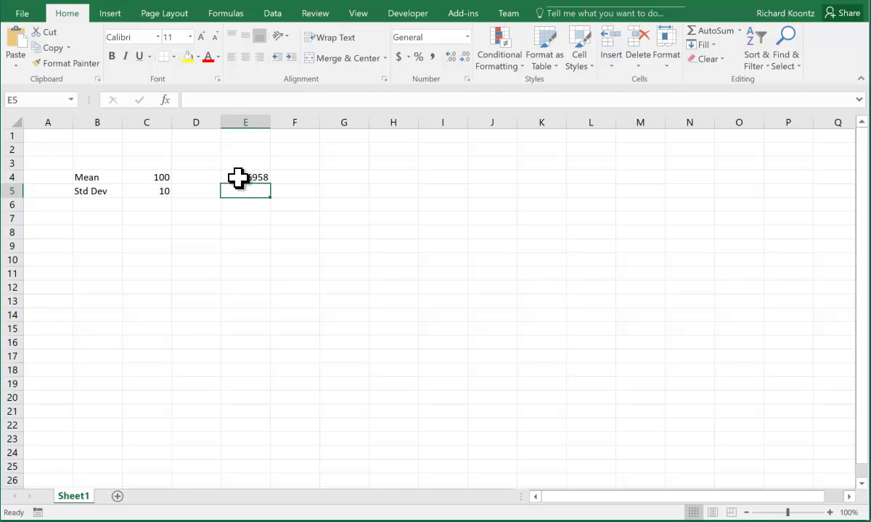
Fill the E4 formula down through E25 and recalculate the random numbers by re-entering the empty cell F4.
click(251, 180)
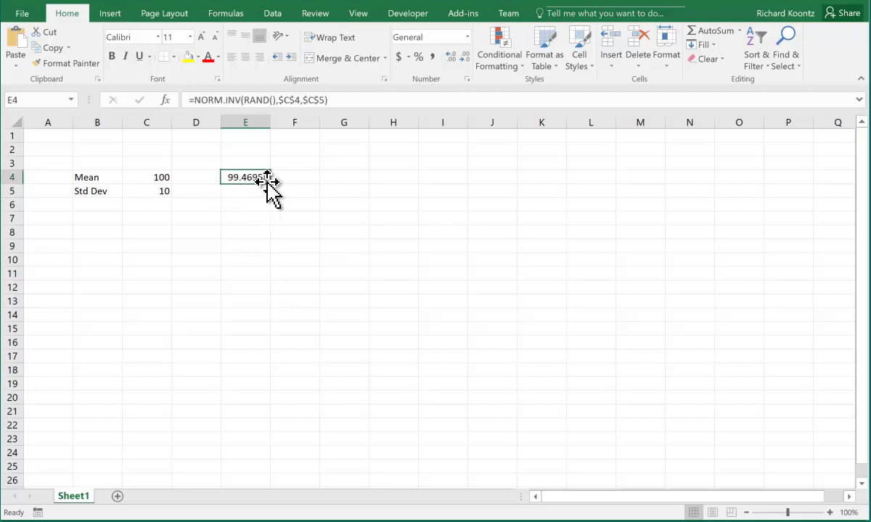
drag(270, 184, 263, 476)
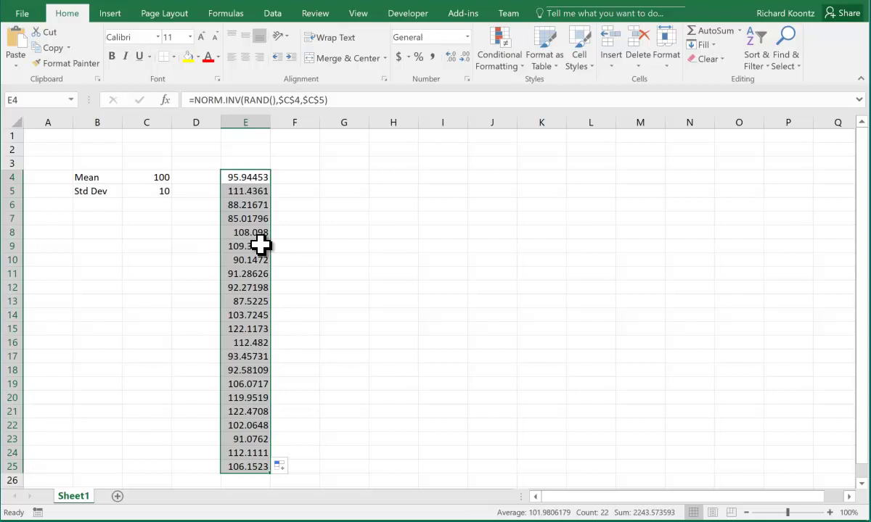
click(299, 182)
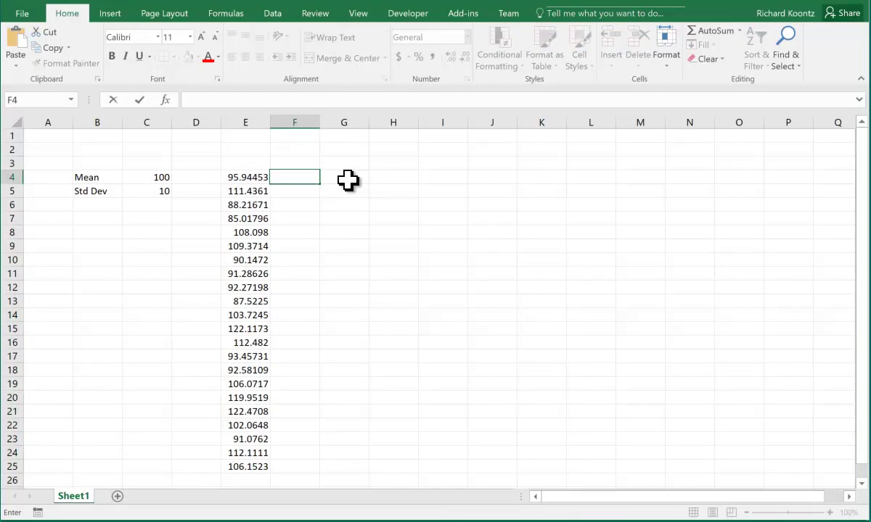
key(Return)
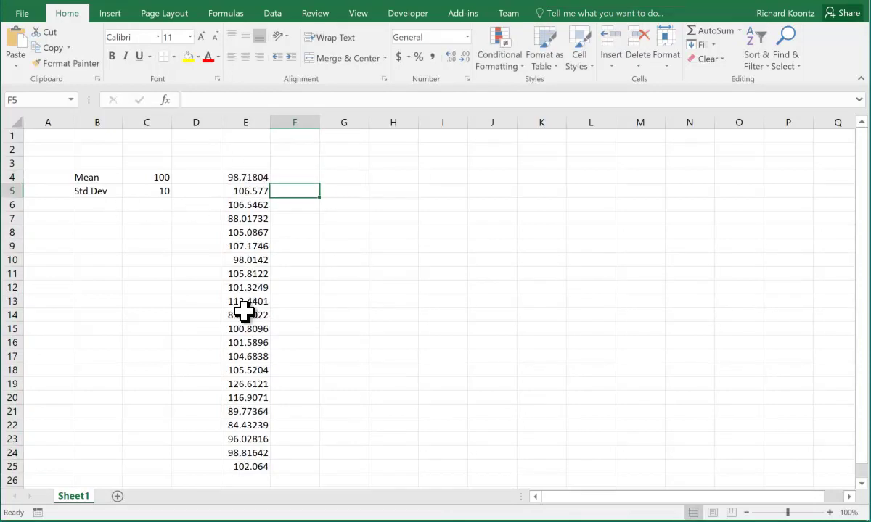
Copy the random numbers in E4:E25 and paste them as values only, starting at G4.
drag(254, 180, 254, 467)
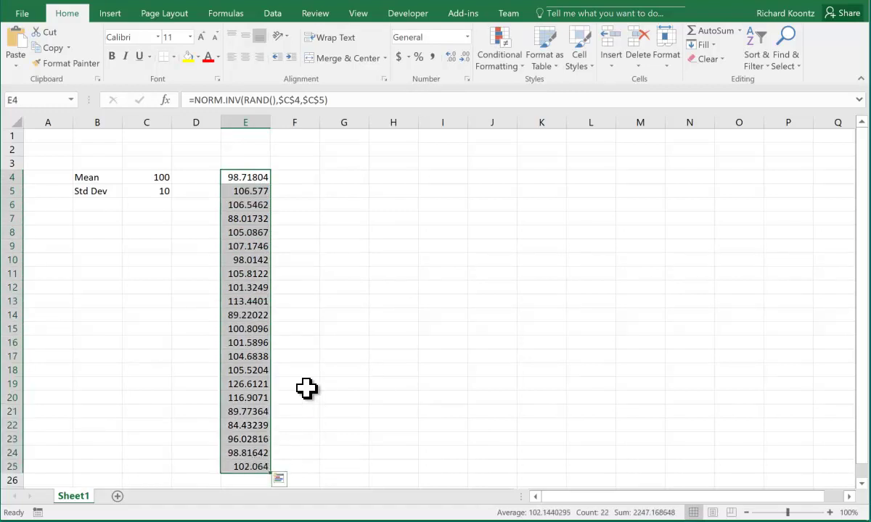
right_click(236, 262)
click(266, 288)
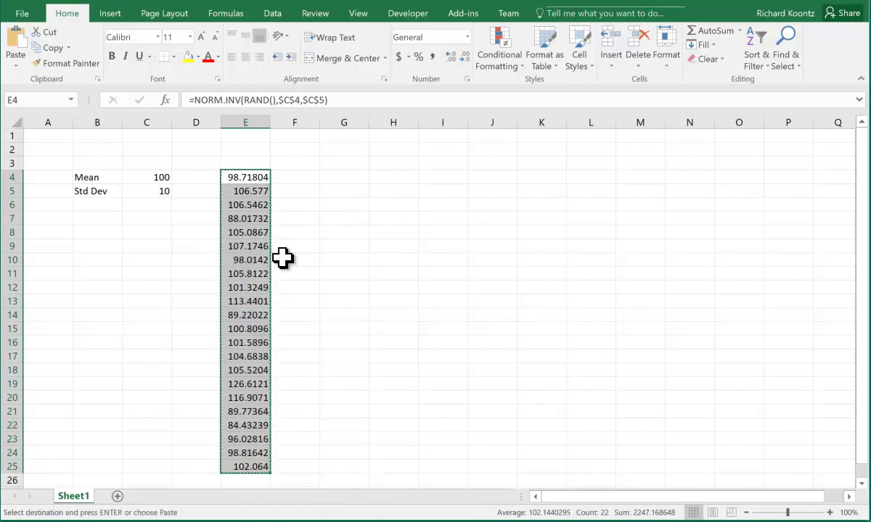
click(354, 178)
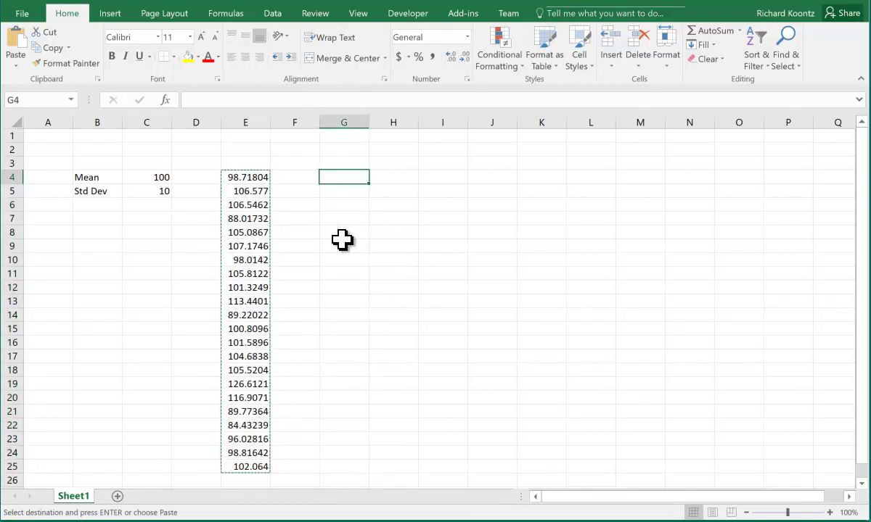
right_click(335, 176)
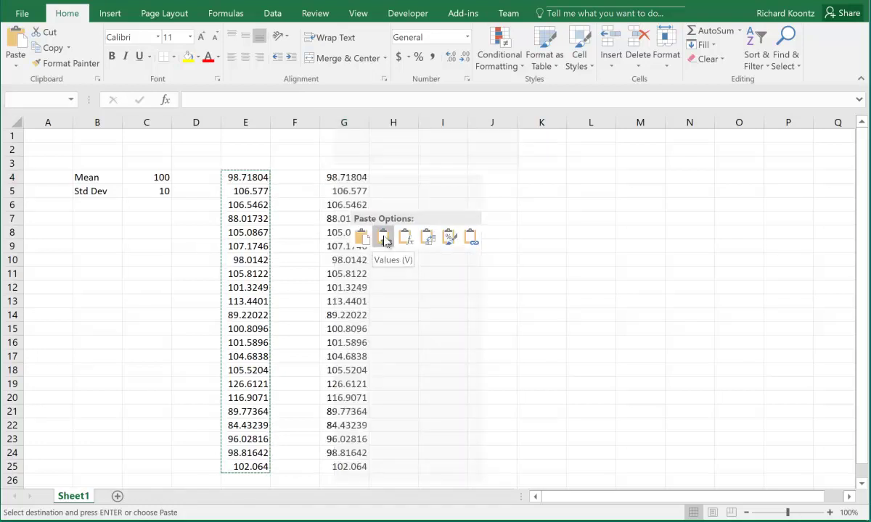
click(384, 240)
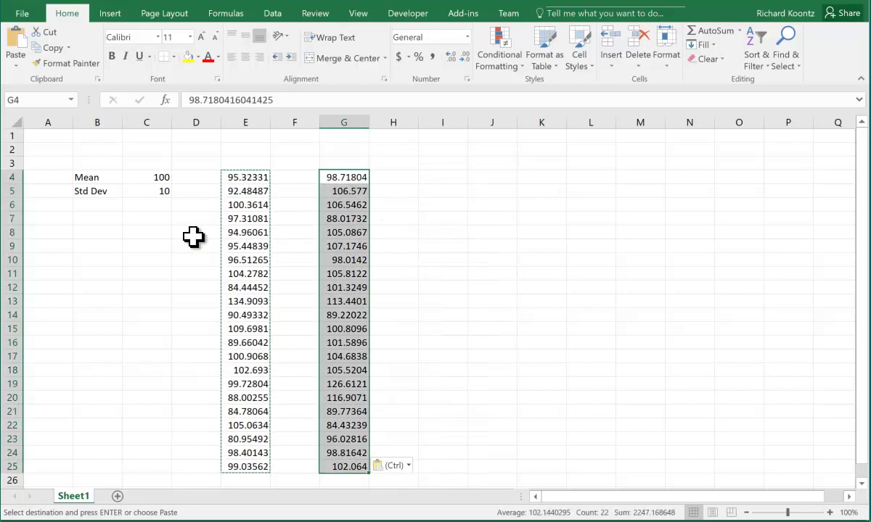
Clear the copy selection and recalculate the sheet to refresh the random numbers in column E.
click(292, 178)
key(Escape)
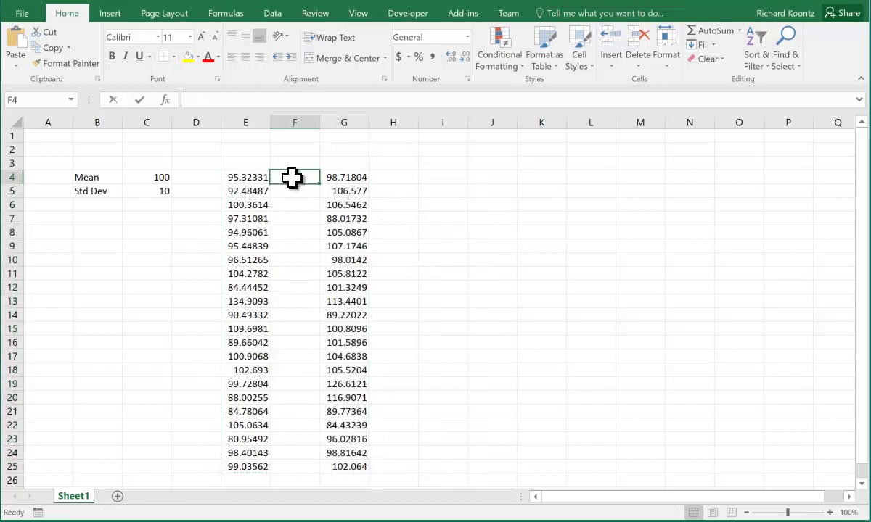
key(F9)
Examine the contents of the pasted cells G4 to G7 to check that they hold fixed values.
key(Right)
key(Down)
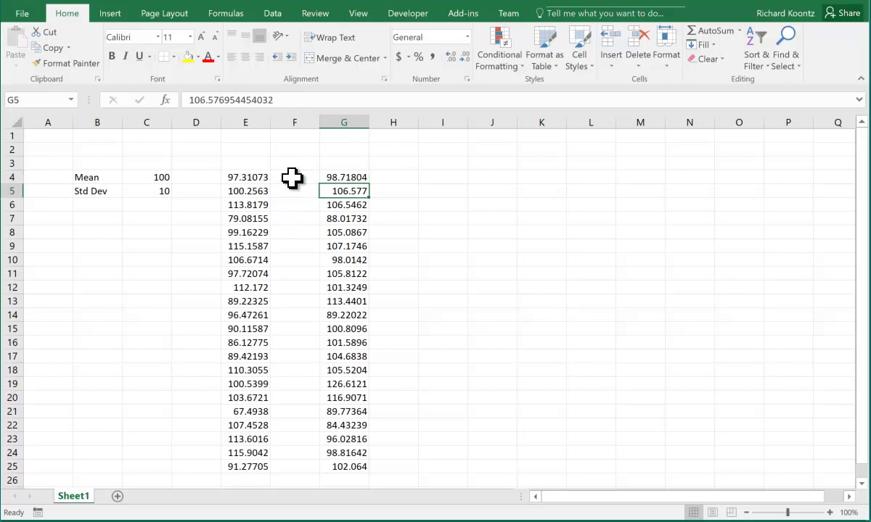
key(Up)
key(Down)
key(Down)
key(Down)
key(Up)
key(Up)
key(Up)
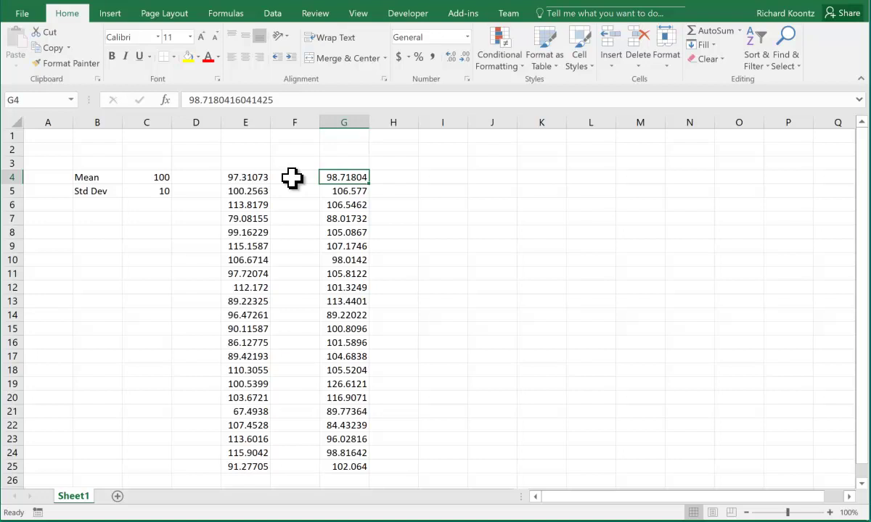
scroll(331, 197, down, 1)
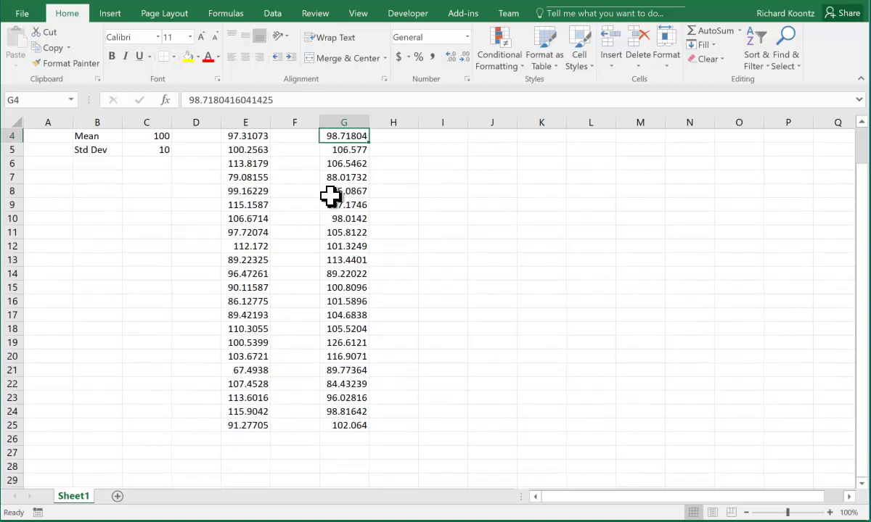
Calculate the mean of the pasted values G4:G25 in cell G27 with the AVERAGE function.
click(344, 453)
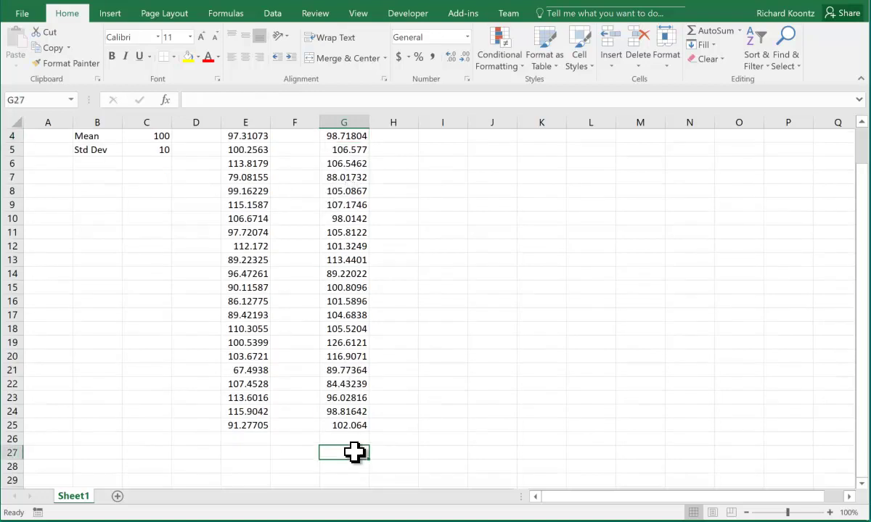
text(=average()
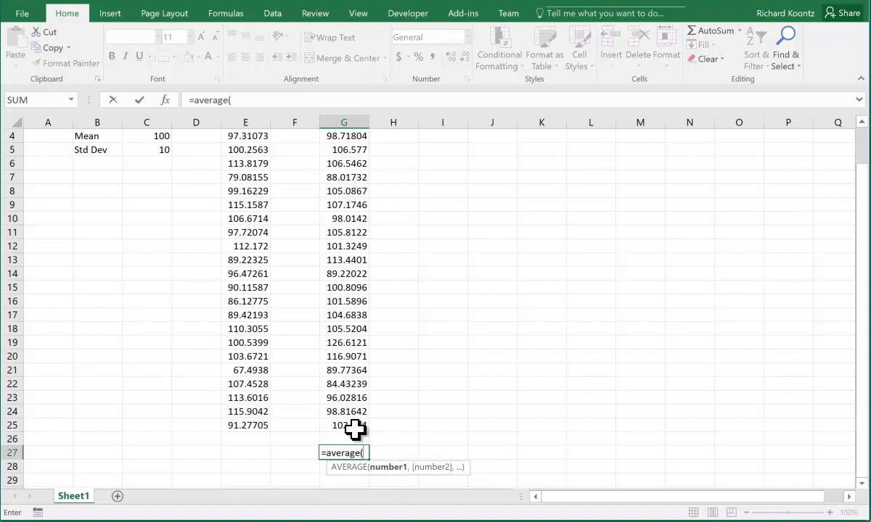
drag(349, 427, 349, 184)
text())
key(Return)
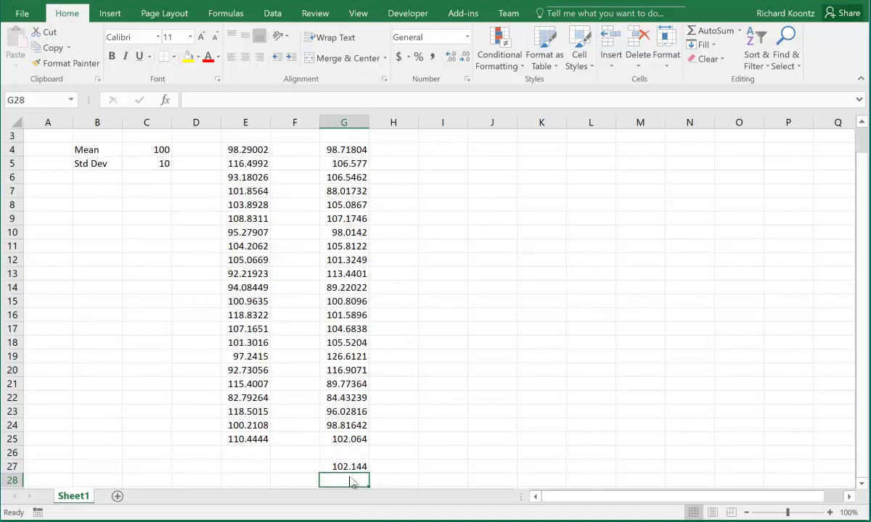
Calculate the sample standard deviation of G4:G25 in cell G28 with the STDEV.S function.
text(=st)
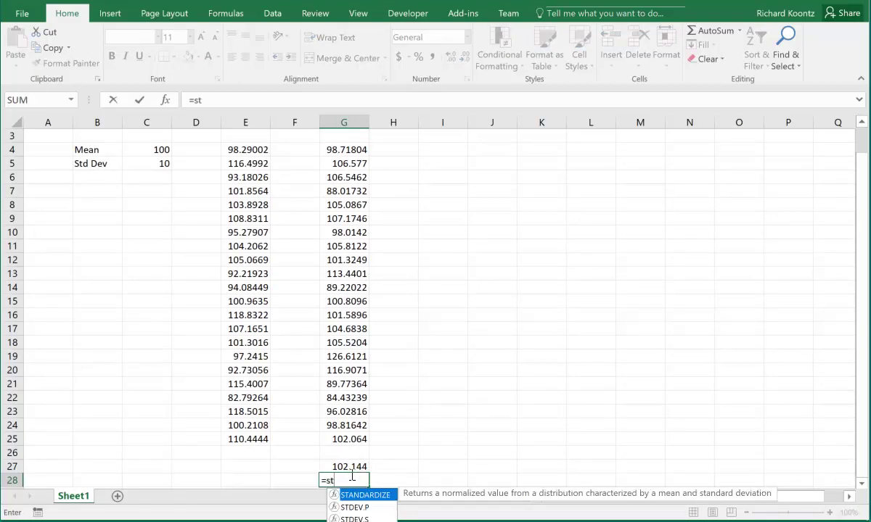
text(dev)
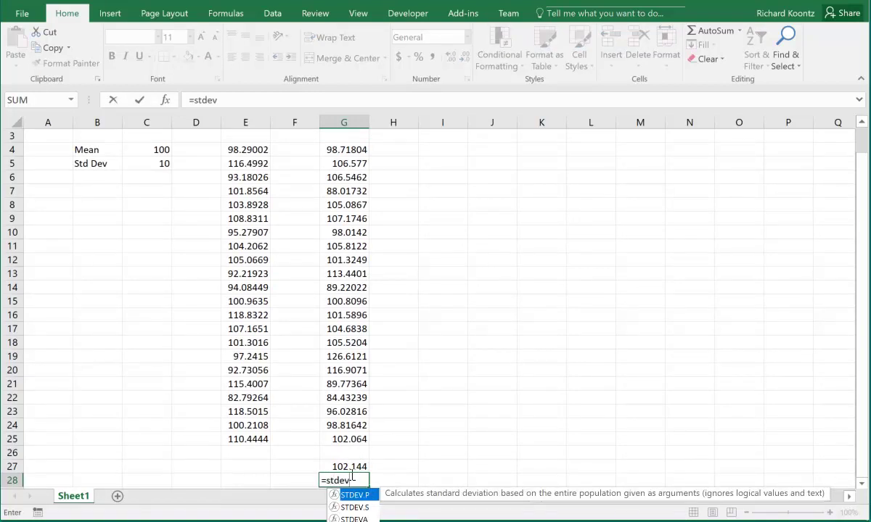
text(.)
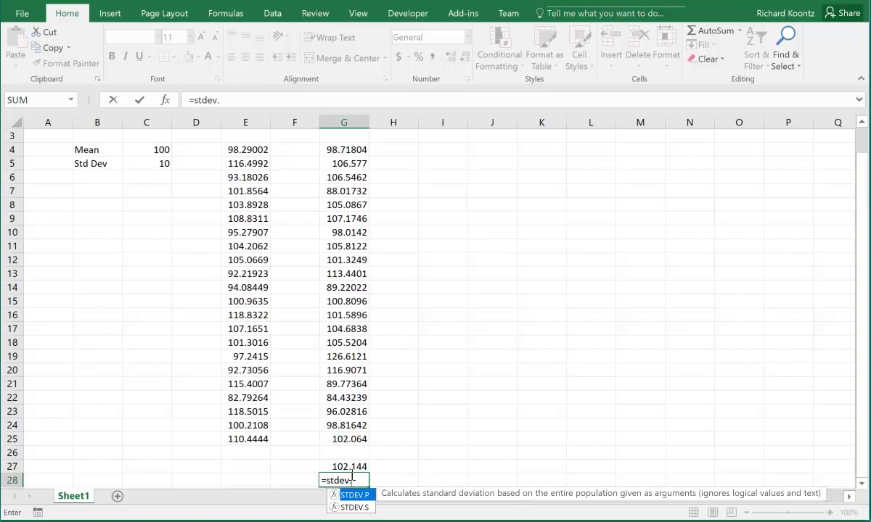
text(s()
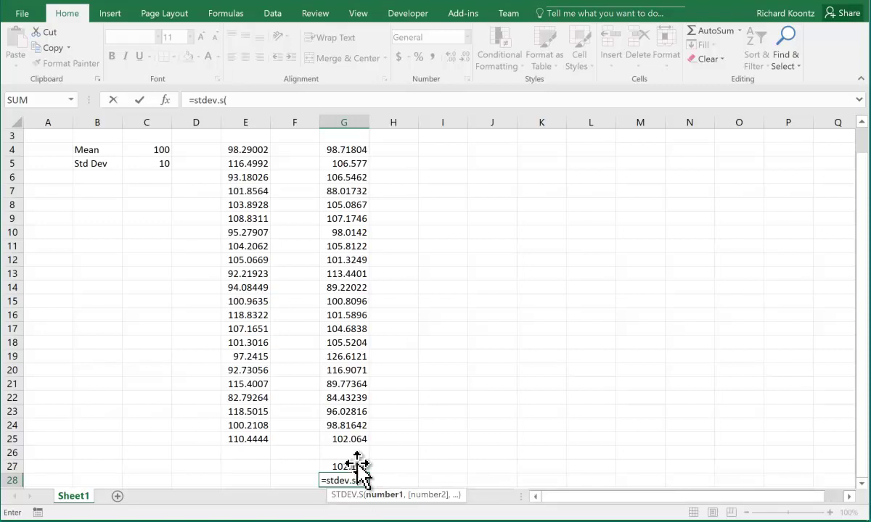
drag(355, 439, 348, 152)
key(Return)
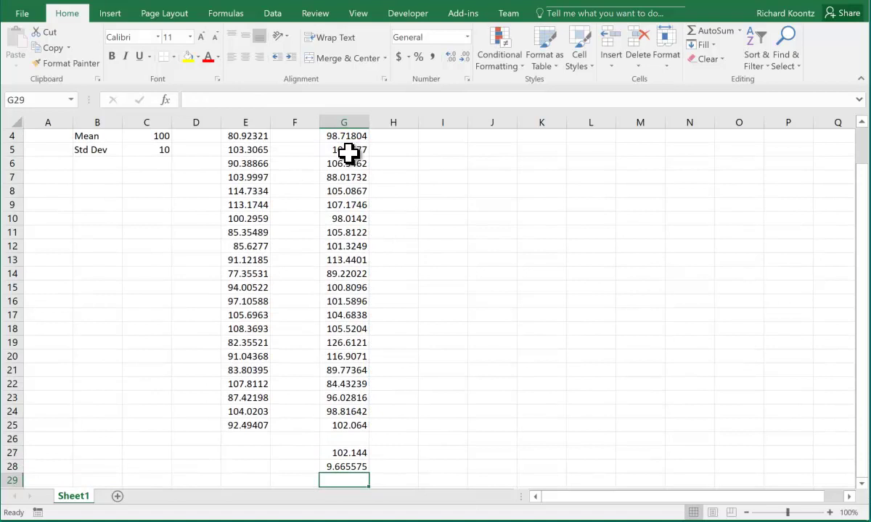
Set the mean in C4 to 150 and the standard deviation in C5 to 25.
scroll(320, 199, up, 1)
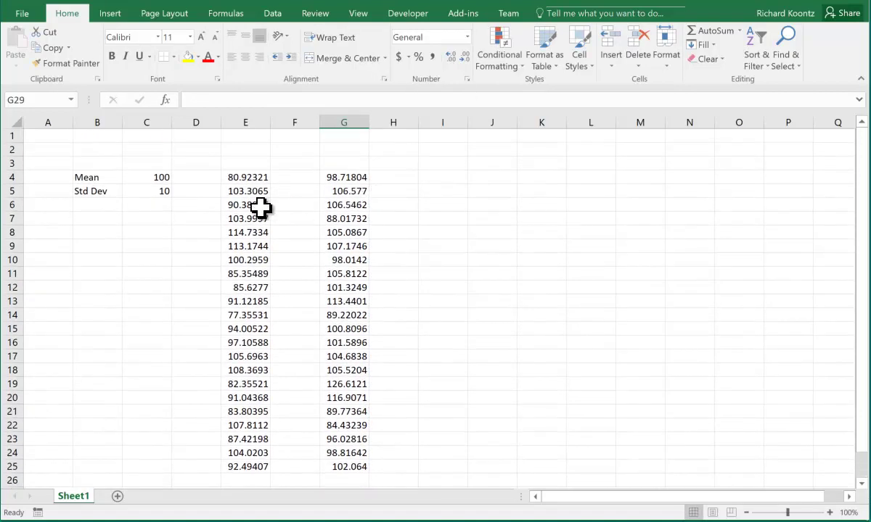
click(156, 177)
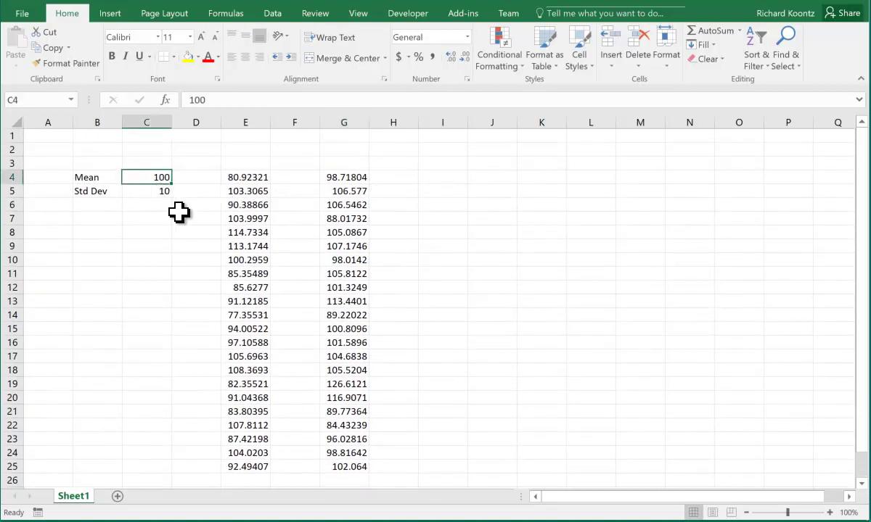
text(150)
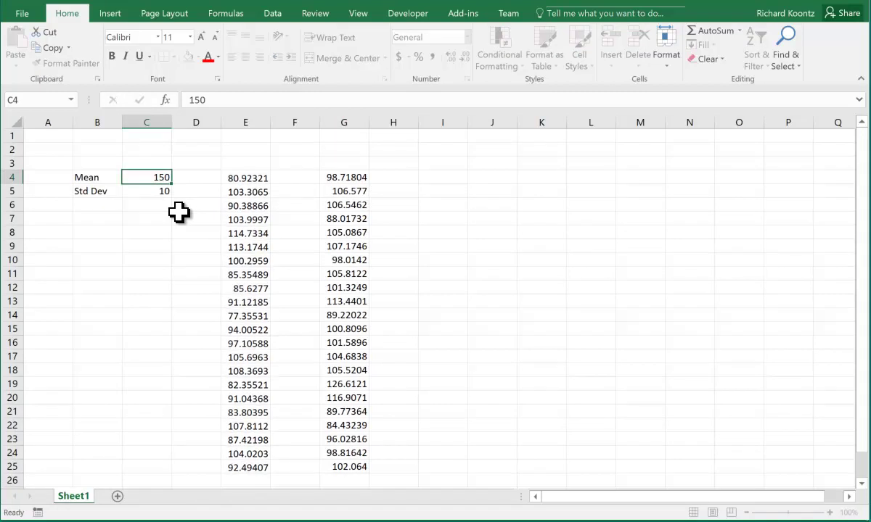
key(Return)
text(25)
key(Return)
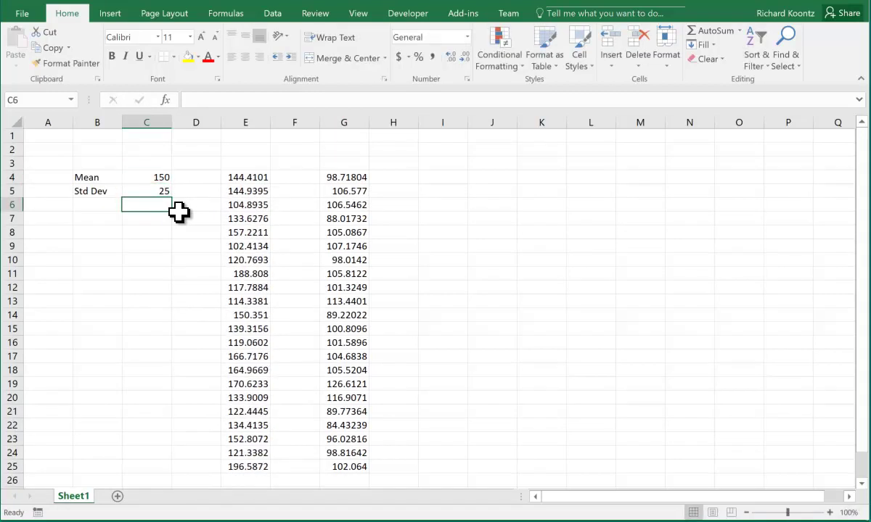